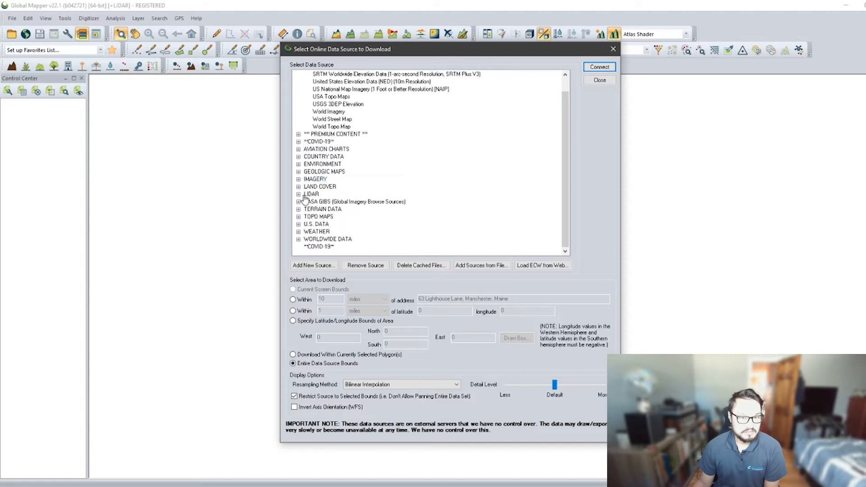
# Step: Start adding a new online data source of the WMS (Web Map Service) type
pyautogui.click(299, 165)
pyautogui.click(298, 157)
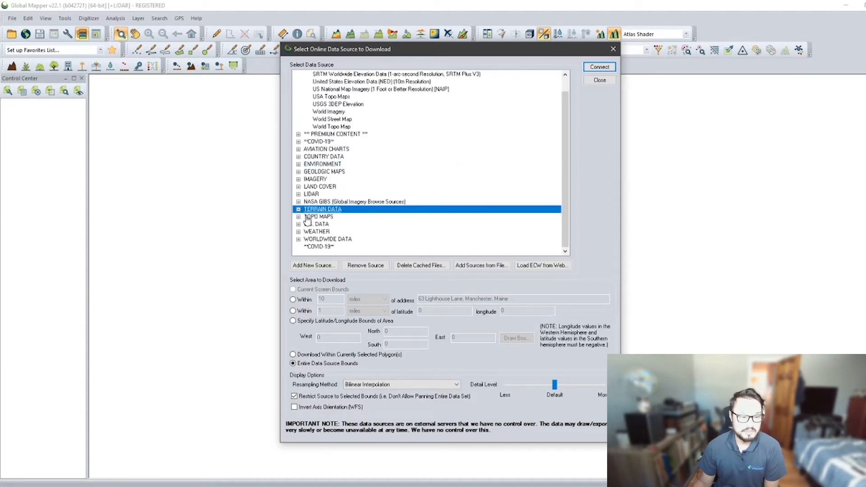
pyautogui.click(318, 268)
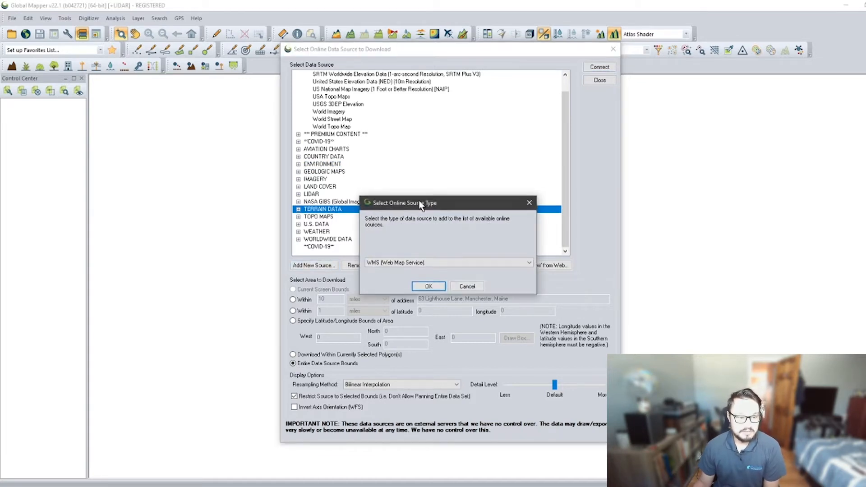
pyautogui.click(415, 263)
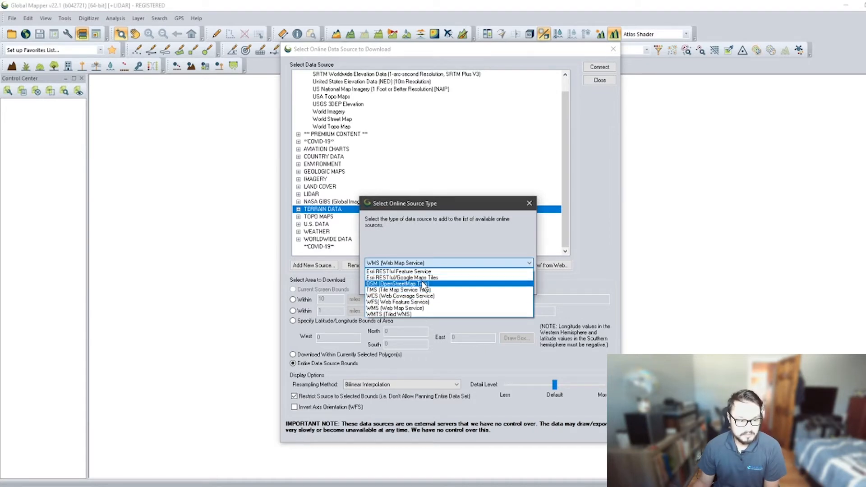
pyautogui.click(412, 309)
pyautogui.click(428, 287)
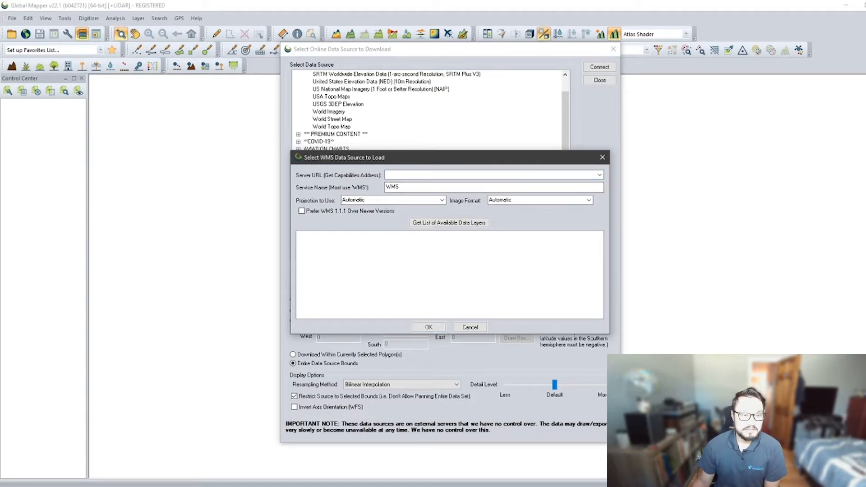
pyautogui.click(491, 176)
pyautogui.rightClick(445, 176)
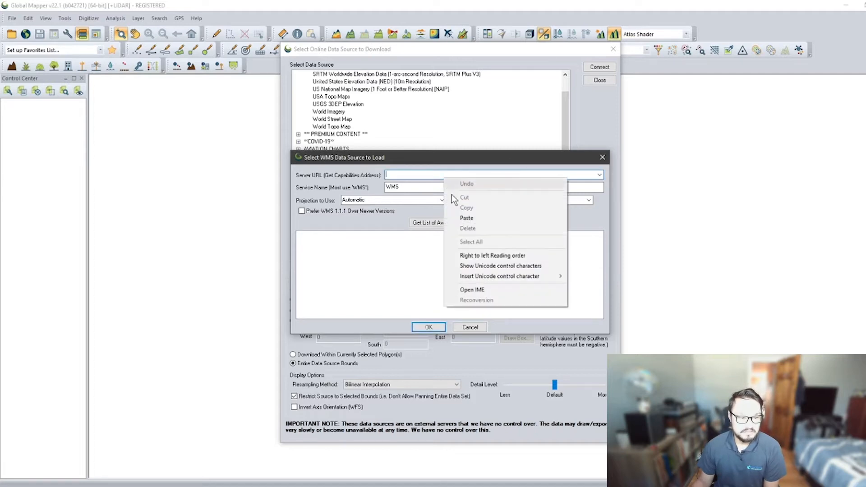
pyautogui.click(465, 218)
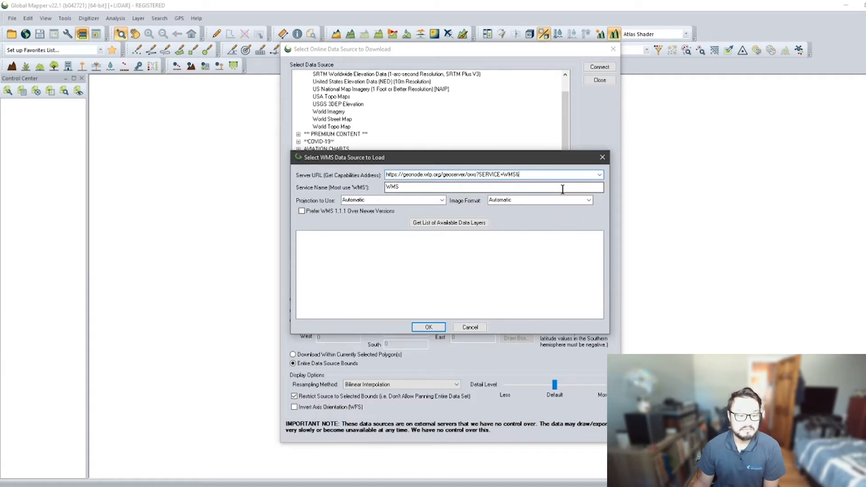
pyautogui.click(473, 223)
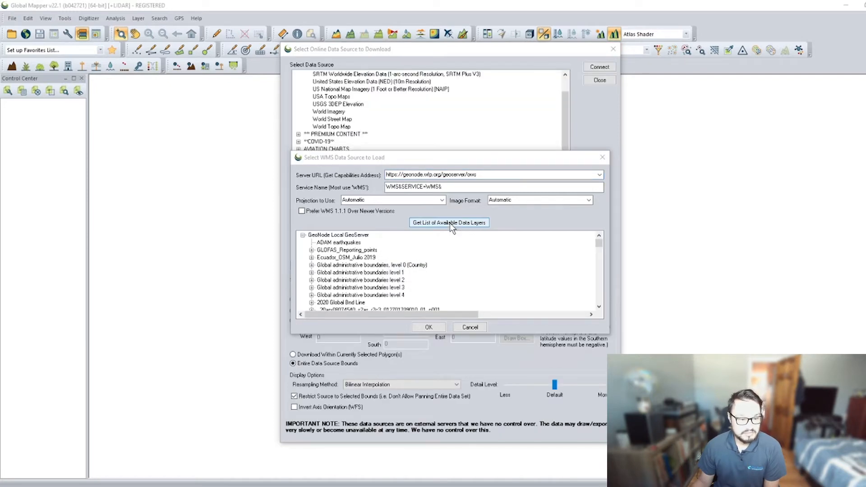
# Step: Choose the ICA Tree Cover Density Changes style of the layer "ICA Philippines, 2014 - Tree Cover Change, 2000-2010" as the data source
pyautogui.click(602, 243)
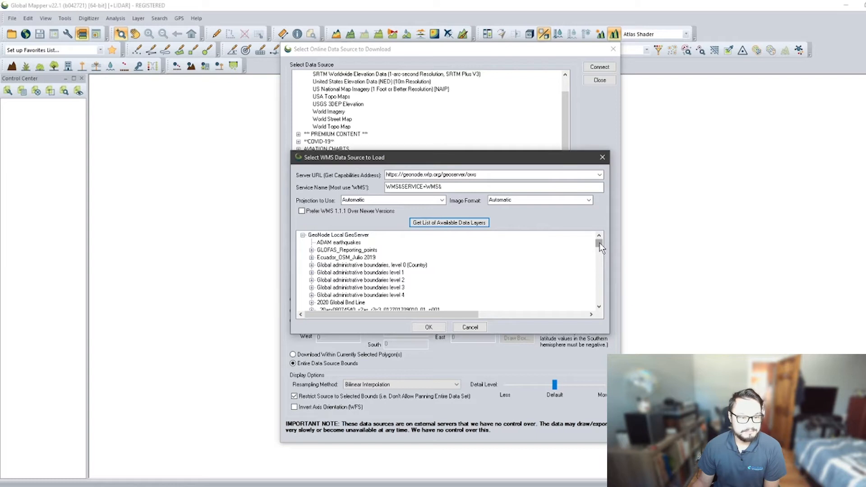
pyautogui.moveTo(518, 333); pyautogui.dragTo(523, 401)
pyautogui.moveTo(598, 248); pyautogui.dragTo(583, 369)
pyautogui.scroll(10, 361, 314)
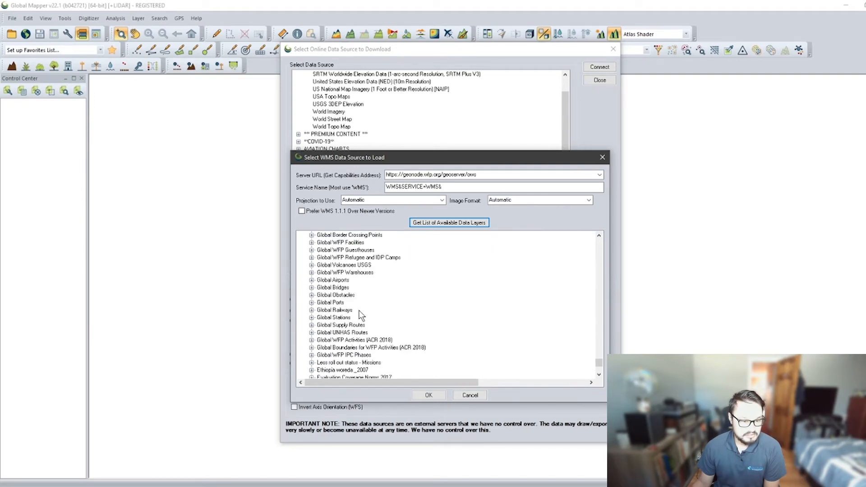
pyautogui.scroll(8, 347, 321)
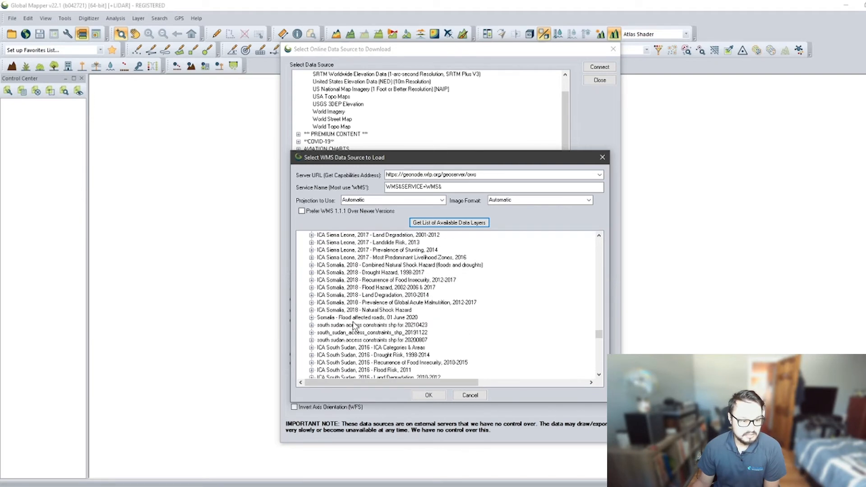
pyautogui.scroll(5, 505, 331)
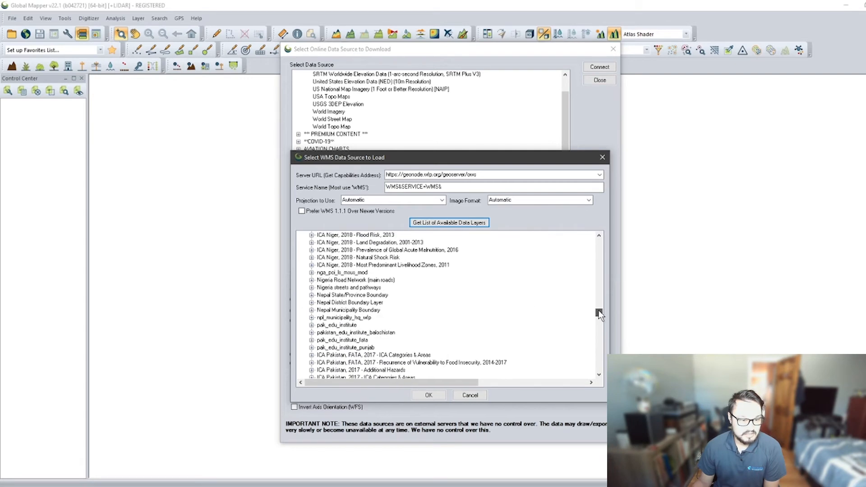
pyautogui.click(311, 309)
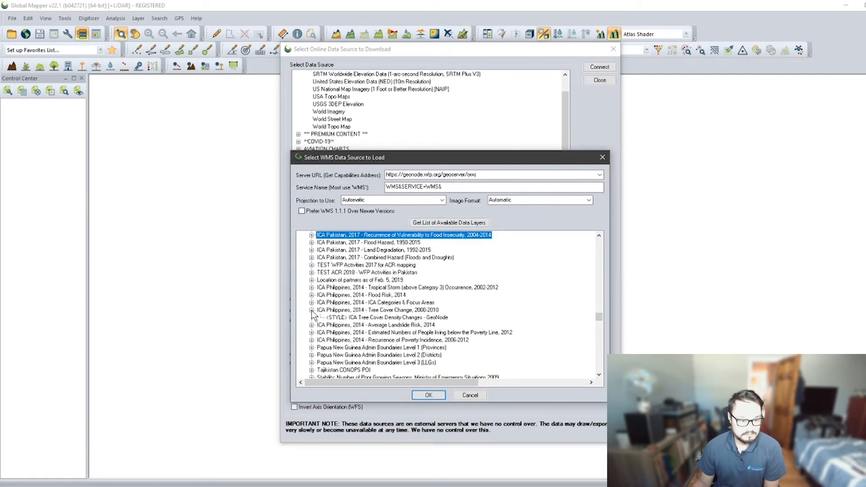
pyautogui.click(366, 317)
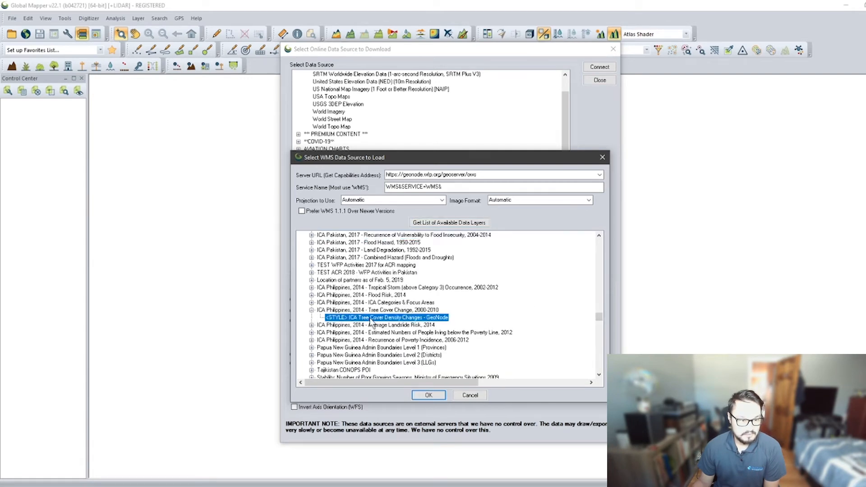
pyautogui.click(428, 395)
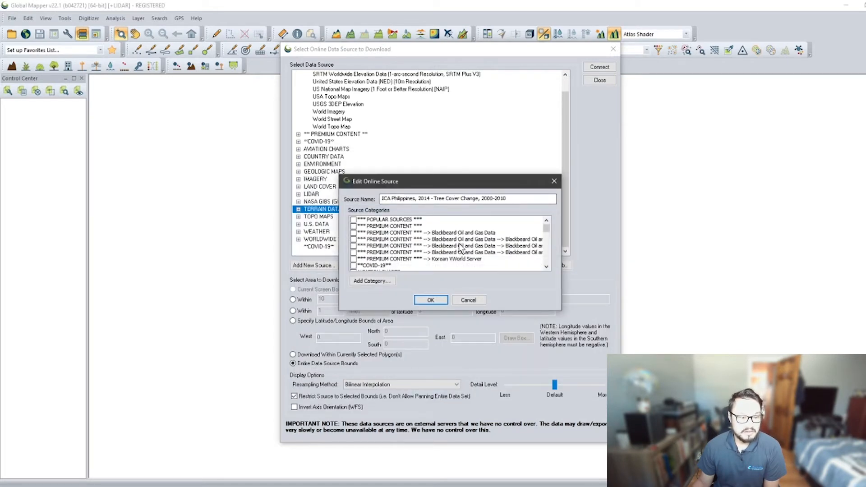
# Step: Add a source category named Philippines and save the tree cover source in it
pyautogui.moveTo(547, 226); pyautogui.dragTo(543, 259)
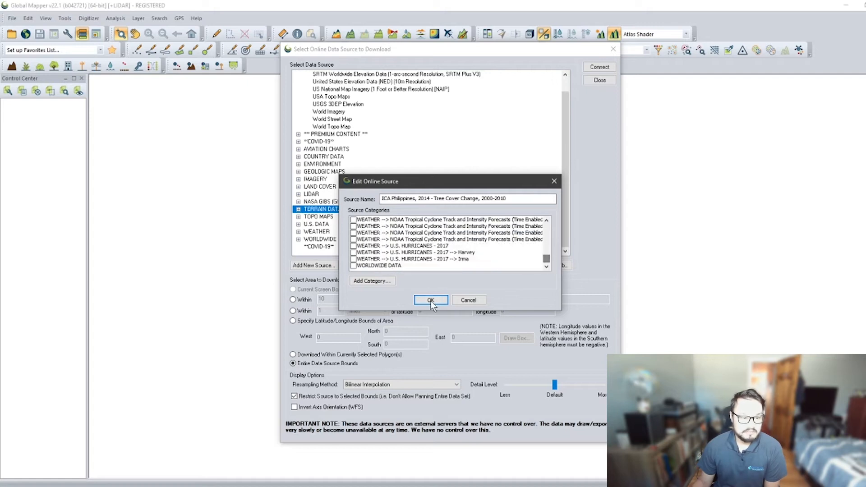
pyautogui.click(373, 280)
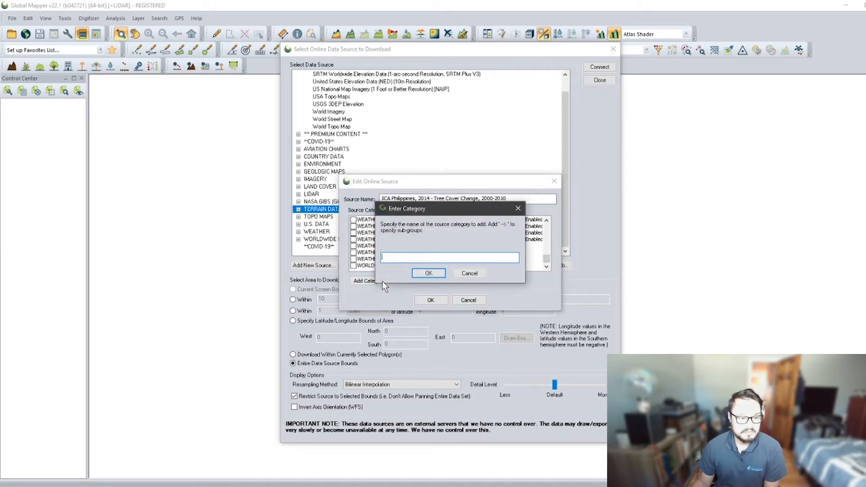
pyautogui.write('Philip')
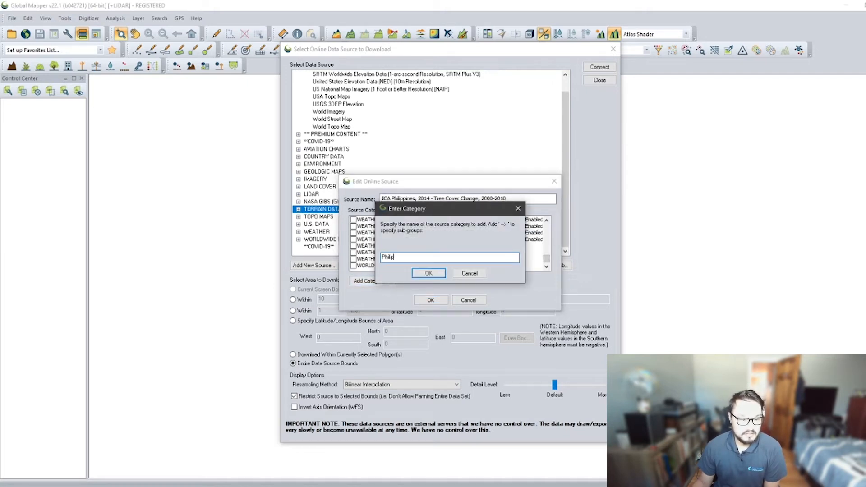
pyautogui.write('pine')
pyautogui.press('Return')
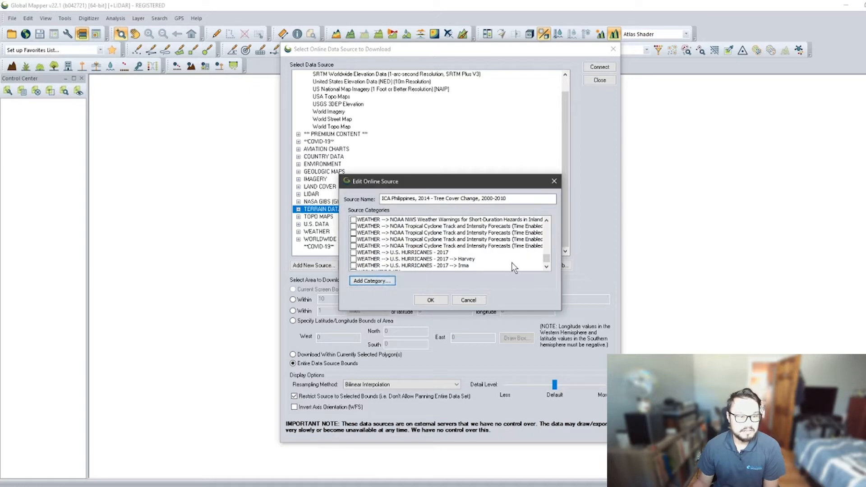
pyautogui.click(436, 302)
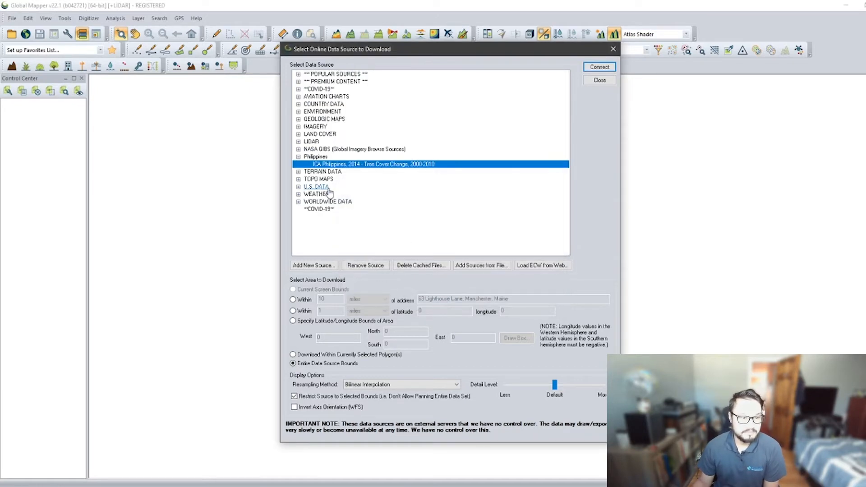
# Step: Connect to the ICA Philippines tree cover source in the Philippines category, using the entire data source bounds
pyautogui.click(298, 157)
pyautogui.click(298, 157)
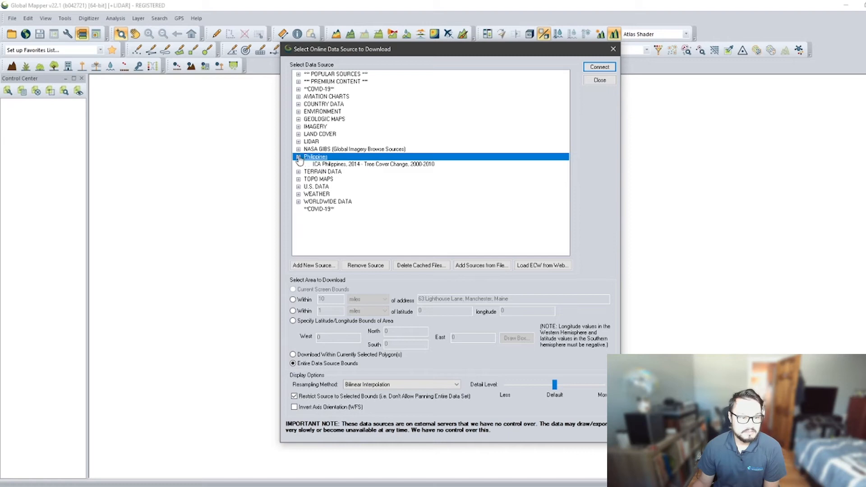
pyautogui.click(357, 165)
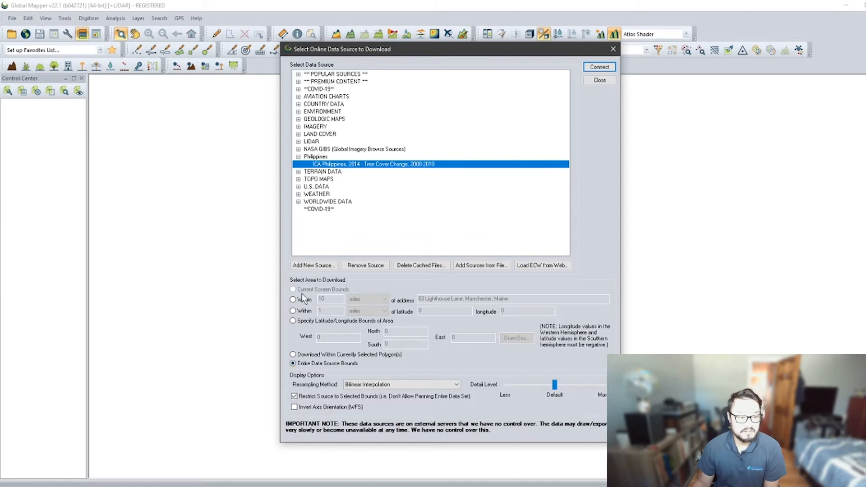
pyautogui.click(598, 68)
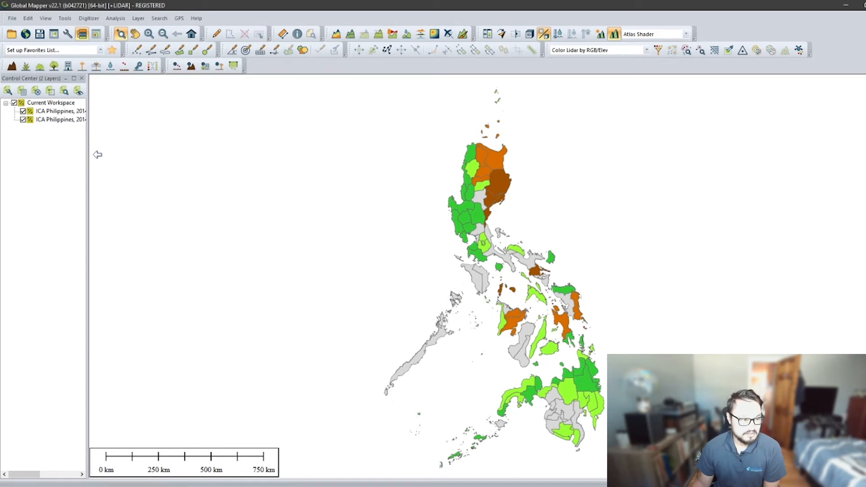
# Step: Widen the layer list to fit the full layer names and toggle the Tree Cover Change legend layer off and on
pyautogui.moveTo(88, 154); pyautogui.dragTo(226, 171)
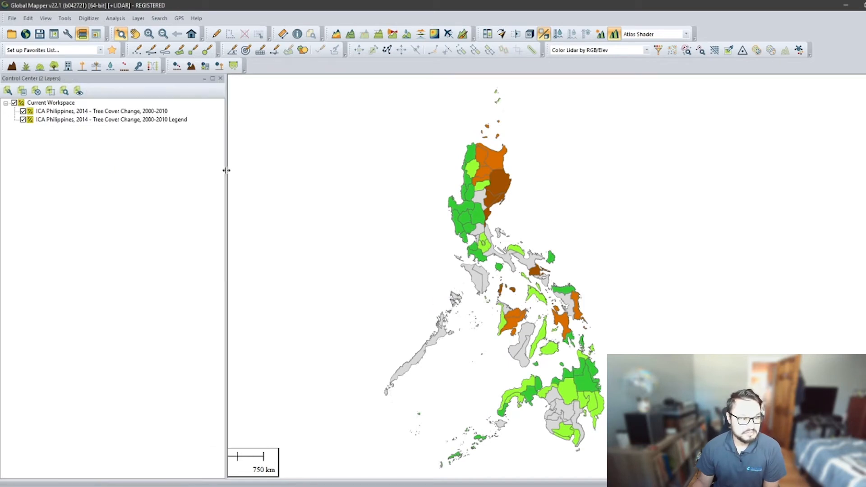
pyautogui.click(23, 120)
pyautogui.click(23, 120)
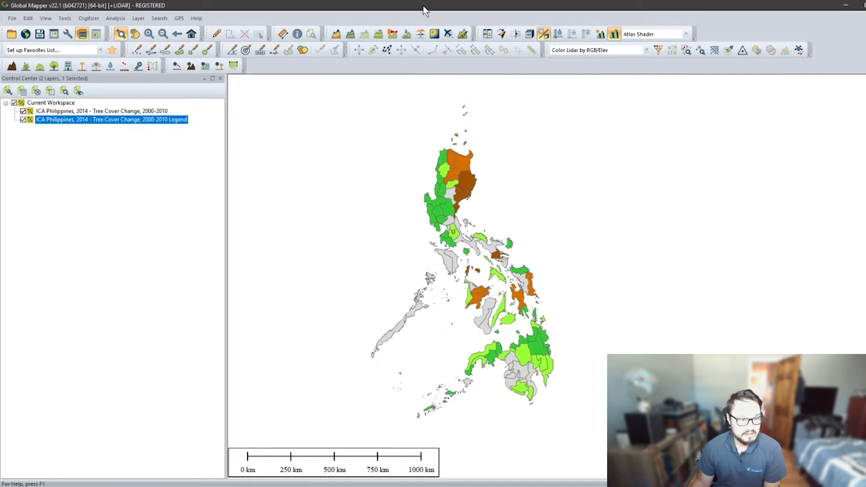
# Step: Reopen the online data sources, collapse the Philippines category and start adding another WMS source
pyautogui.click(32, 35)
pyautogui.moveTo(483, 53); pyautogui.dragTo(495, 56)
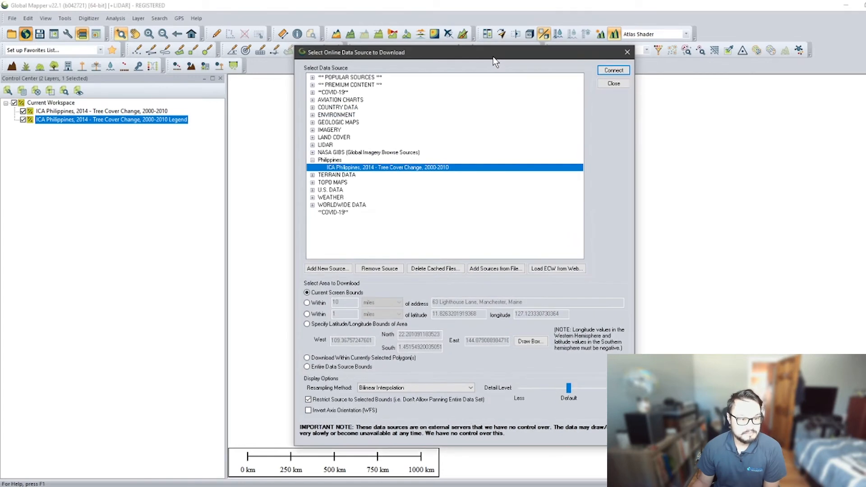
pyautogui.click(313, 160)
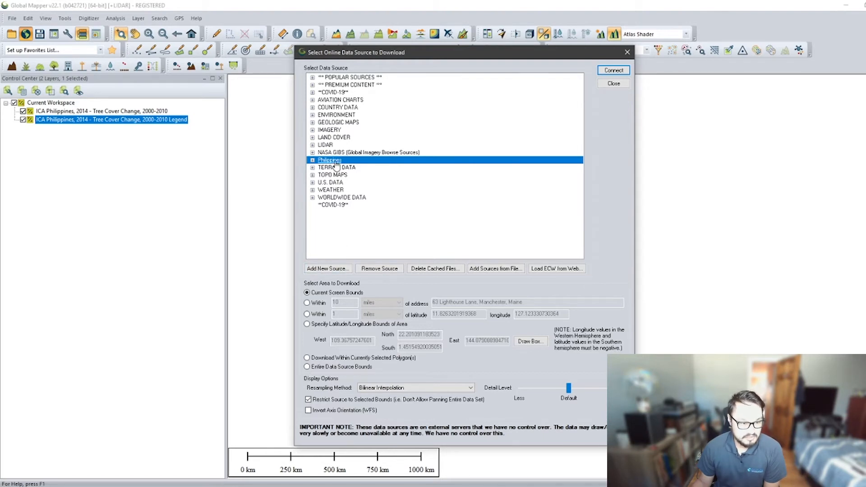
pyautogui.click(340, 269)
pyautogui.click(452, 267)
pyautogui.click(452, 266)
pyautogui.click(445, 288)
pyautogui.click(479, 190)
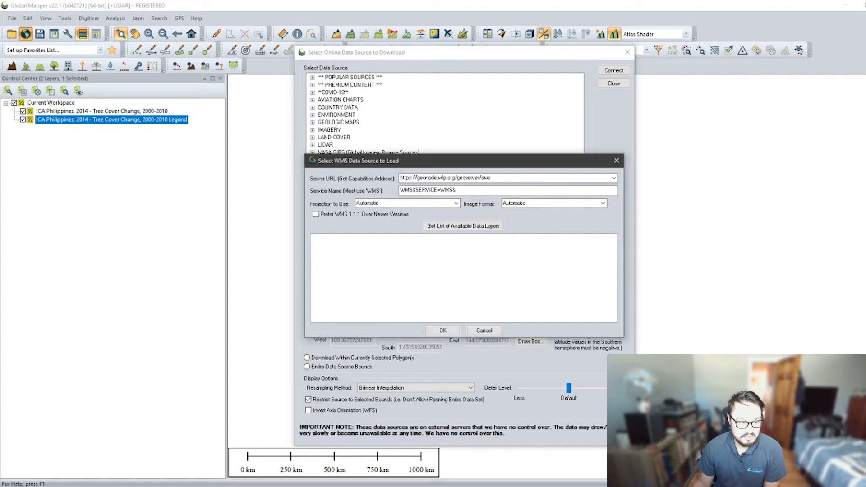
pyautogui.click(446, 179)
pyautogui.hotkey('ctrl', 'a')
pyautogui.rightClick(445, 178)
pyautogui.click(467, 220)
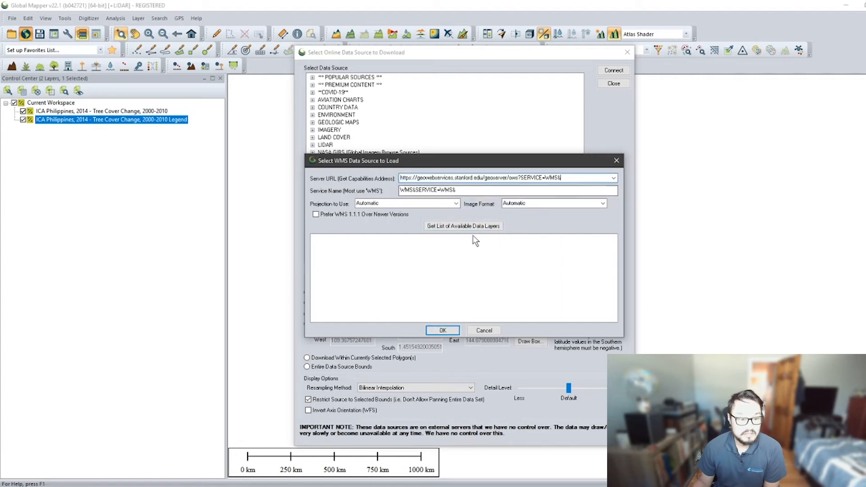
pyautogui.click(474, 226)
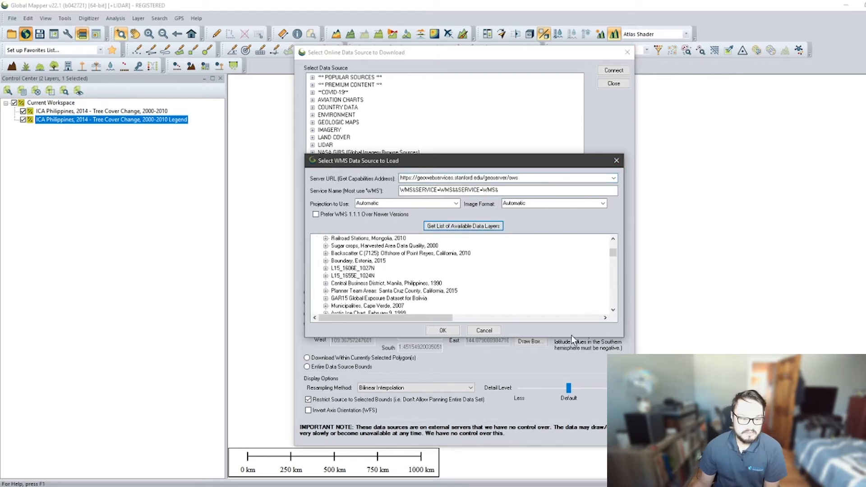
# Step: Select the root entry containing all the Stanford layers and create separate sources for each layer
pyautogui.moveTo(575, 336); pyautogui.dragTo(579, 437)
pyautogui.moveTo(613, 264); pyautogui.dragTo(352, 251)
pyautogui.click(328, 238)
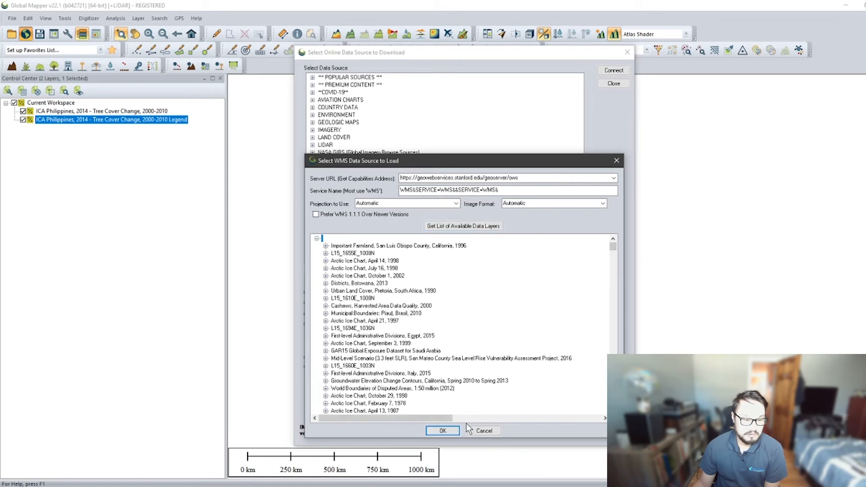
pyautogui.click(450, 429)
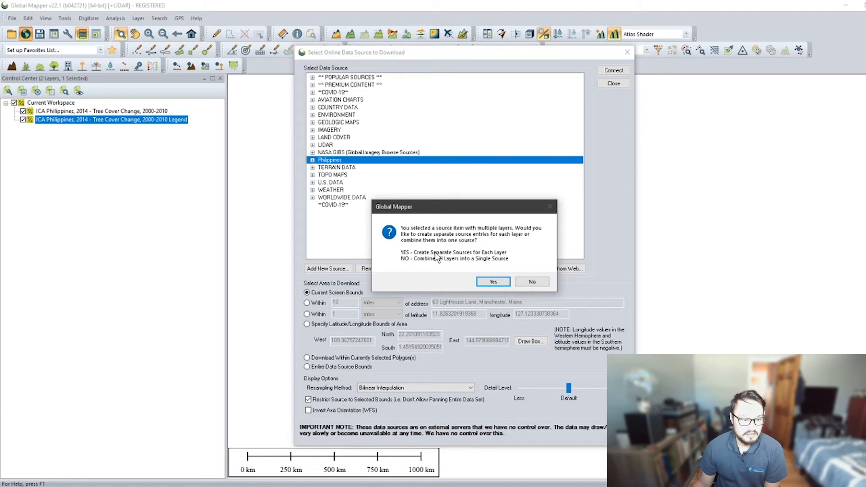
pyautogui.click(485, 282)
# Step: Save the new Stanford sources under the name Unsorted and browse the entries added to that group
pyautogui.click(413, 204)
pyautogui.write('Unsorted')
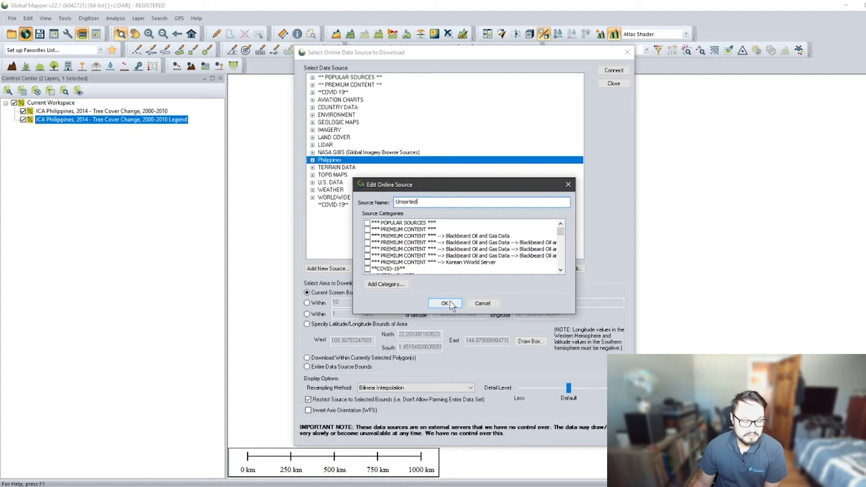
pyautogui.click(449, 306)
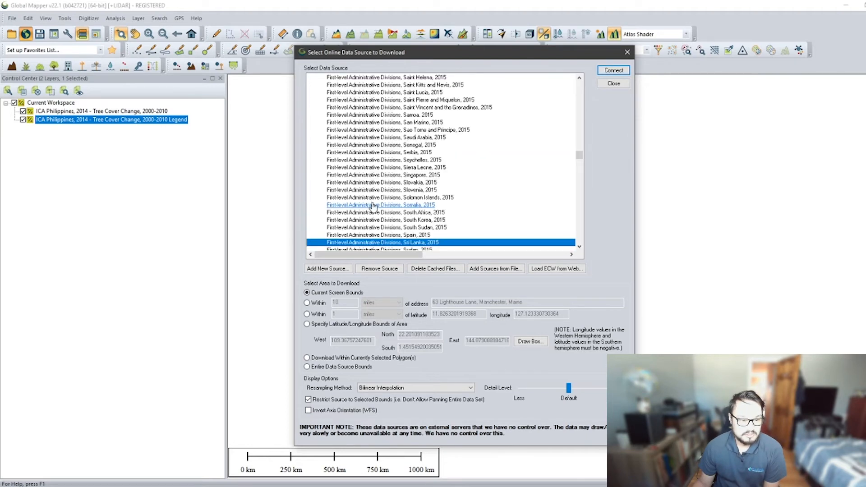
pyautogui.moveTo(582, 153); pyautogui.dragTo(584, 83)
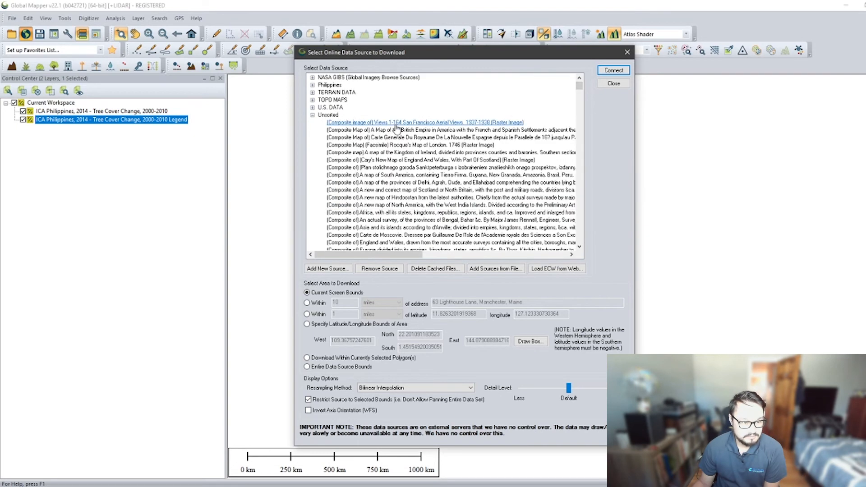
pyautogui.scroll(-15, 439, 181)
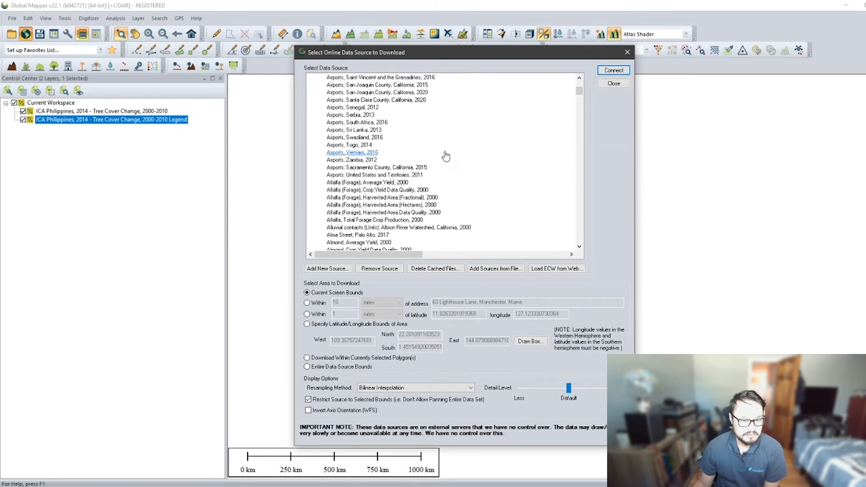
# Step: Find and select the Boundary, Philippines, 2015 source in the Unsorted group and view its available source options
pyautogui.scroll(-12, 431, 209)
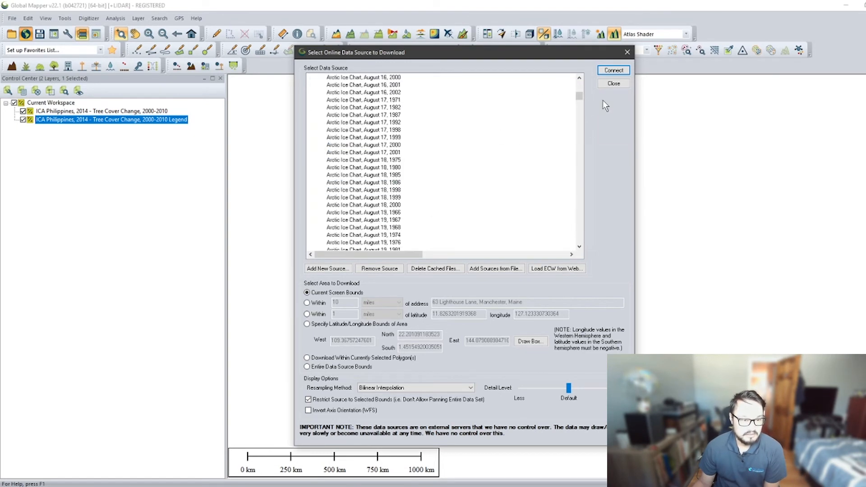
pyautogui.moveTo(580, 98); pyautogui.dragTo(579, 137)
pyautogui.scroll(-3, 440, 176)
pyautogui.click(362, 161)
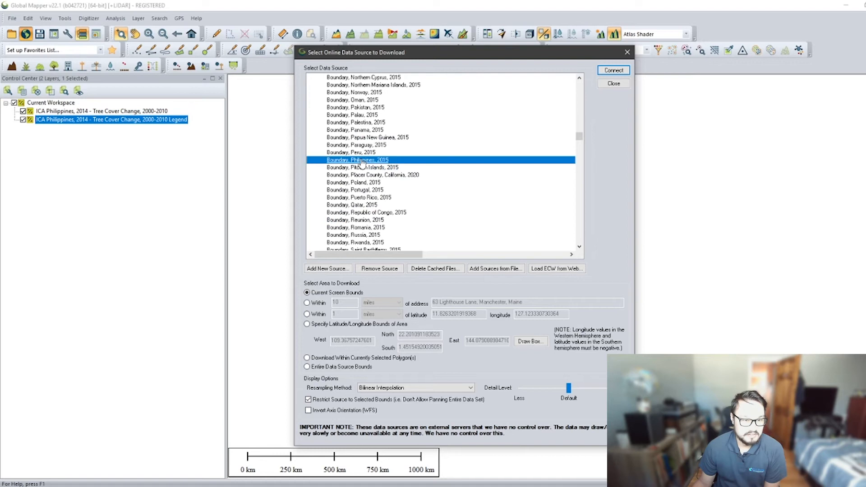
pyautogui.scroll(-2, 451, 180)
pyautogui.scroll(2, 447, 179)
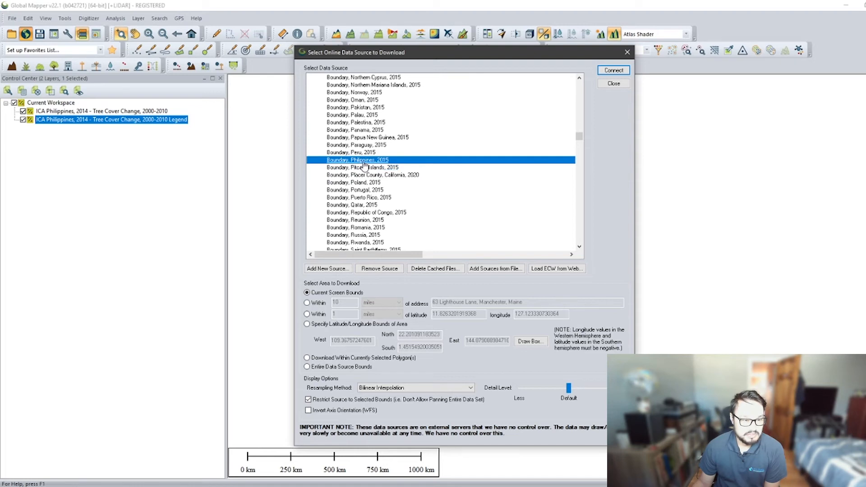
pyautogui.rightClick(362, 163)
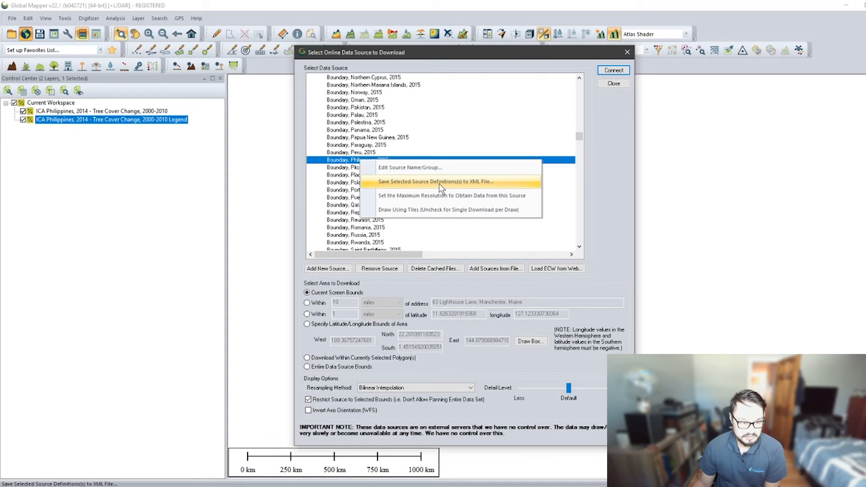
pyautogui.click(454, 283)
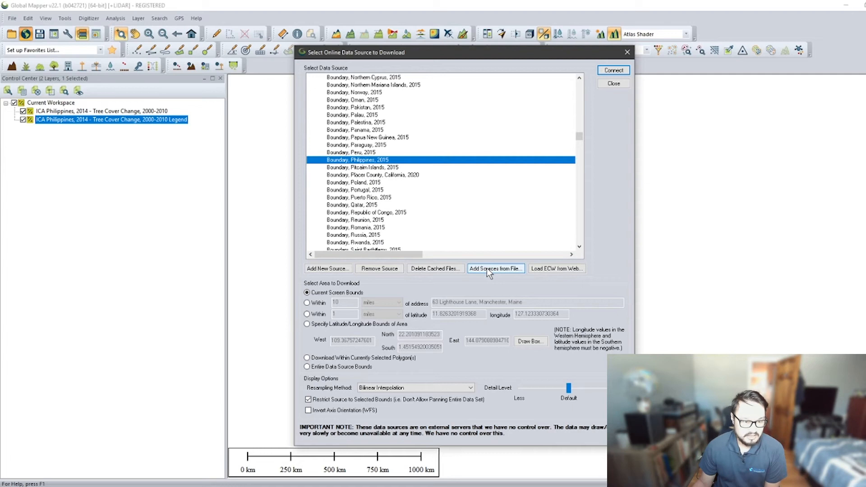
# Step: Remove the whole Unsorted group of Stanford layers from the online data sources
pyautogui.moveTo(578, 133); pyautogui.dragTo(580, 87)
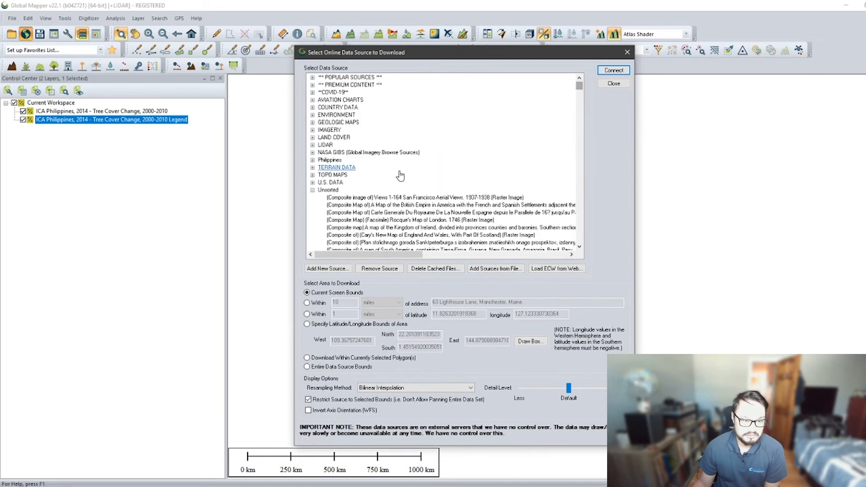
pyautogui.rightClick(343, 191)
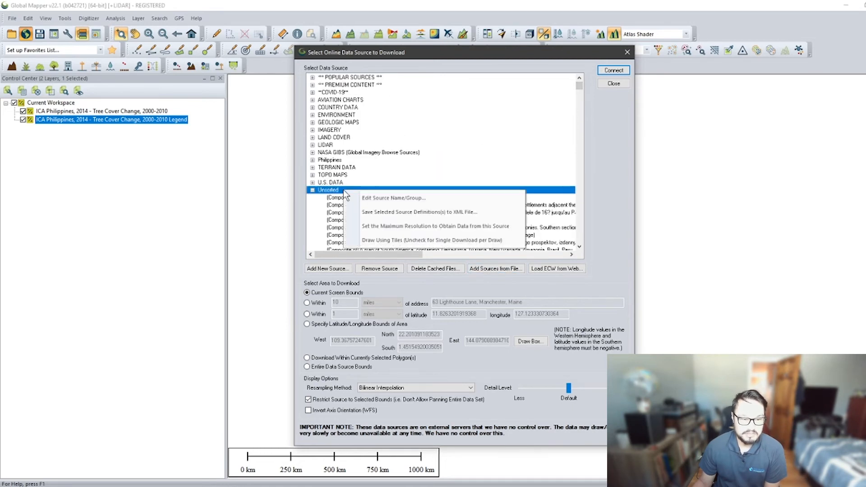
pyautogui.click(369, 266)
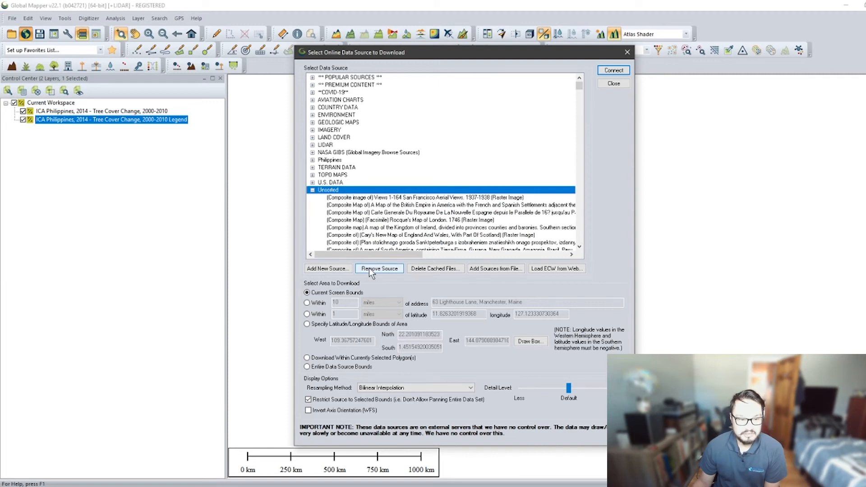
pyautogui.click(369, 268)
pyautogui.click(483, 274)
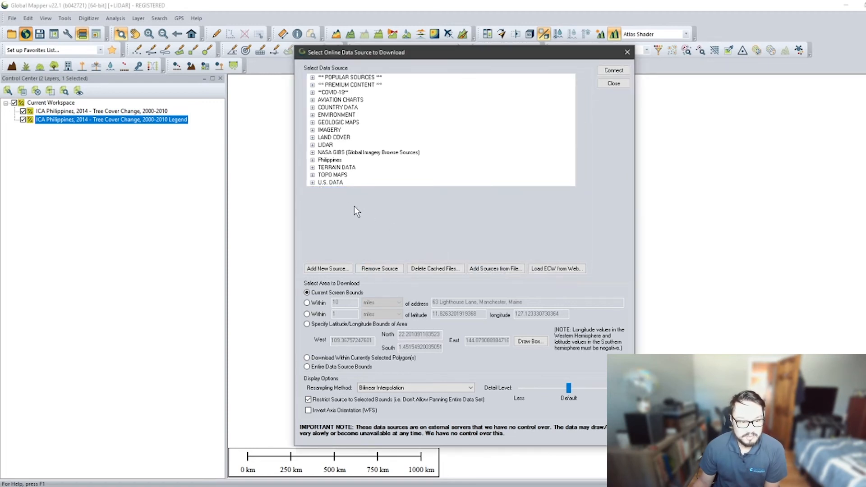
# Step: Add the online source saved in the philippinesboundary XML file from the GIS Online Sources folder
pyautogui.click(491, 268)
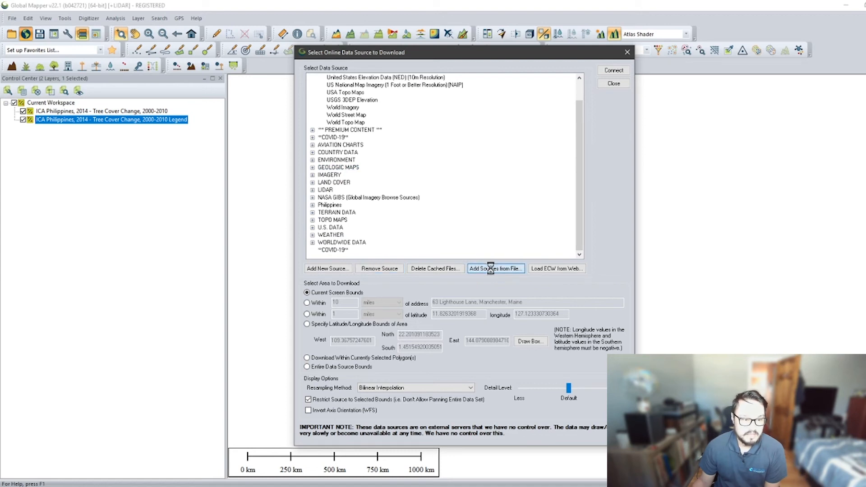
pyautogui.click(271, 69)
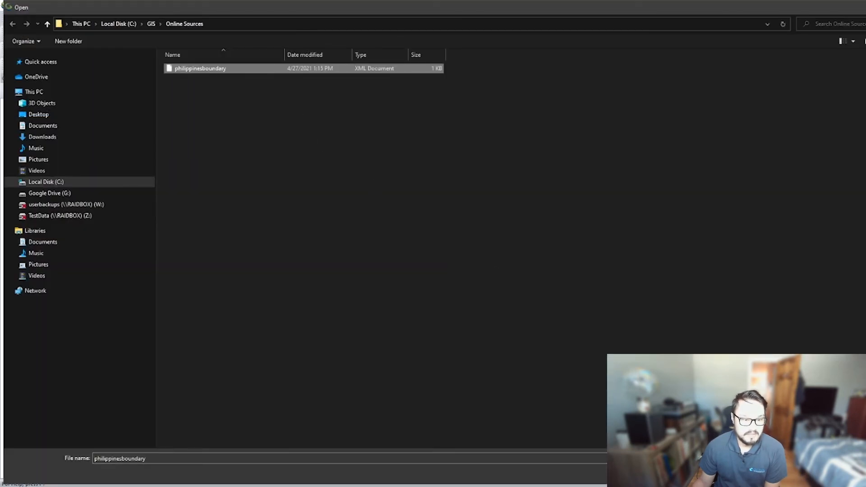
pyautogui.click(817, 472)
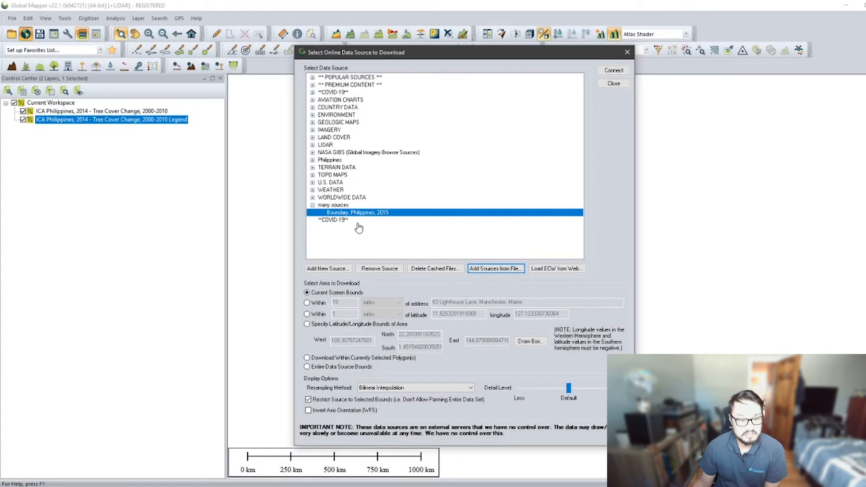
# Step: Load the Boundary, Philippines, 2015 source from the many sources group using the entire data source bounds
pyautogui.click(345, 214)
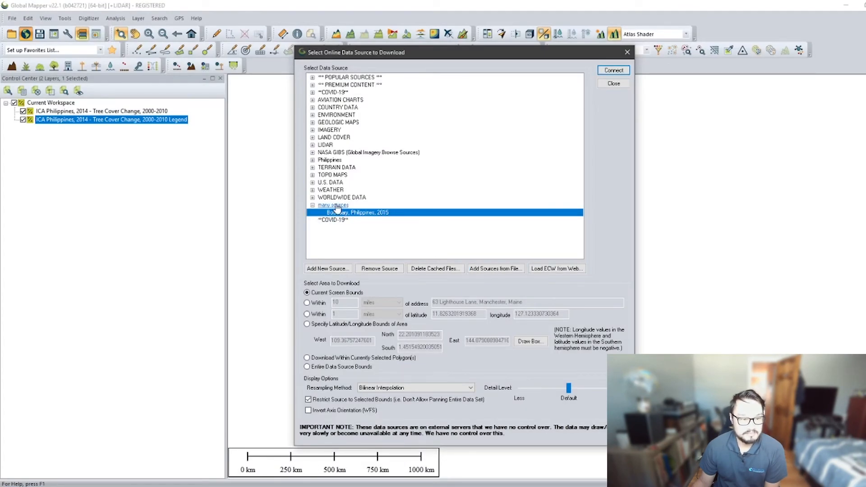
pyautogui.click(339, 366)
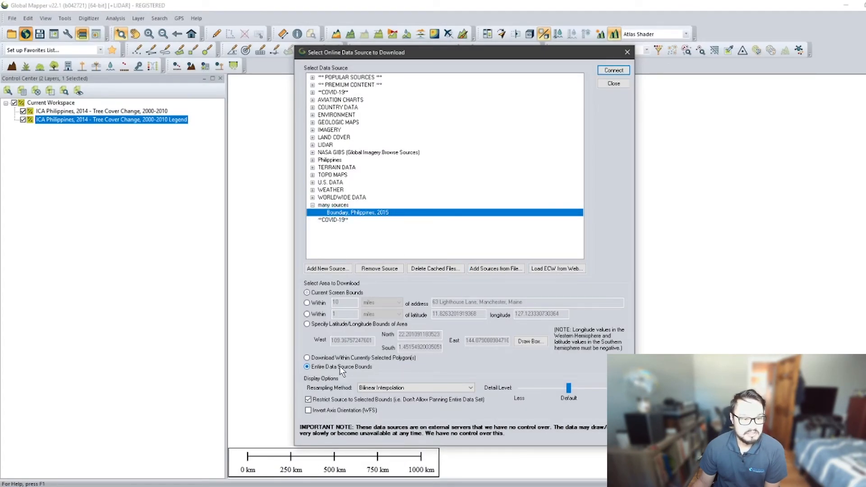
pyautogui.click(608, 71)
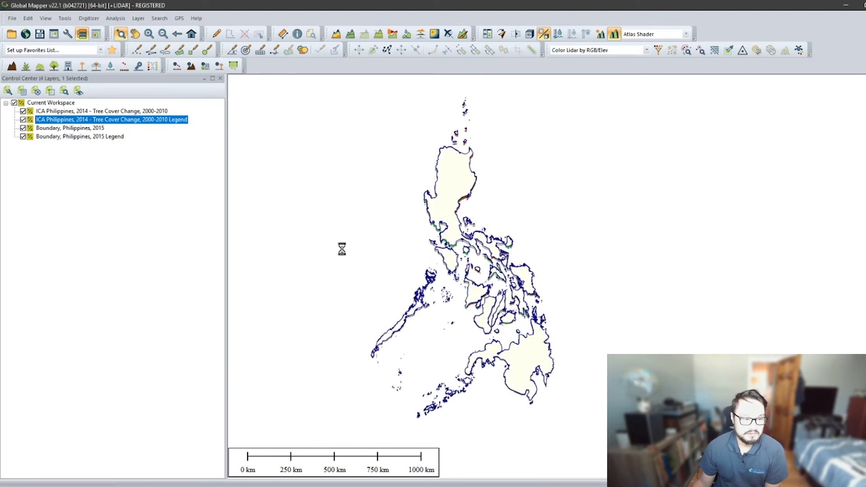
# Step: Hide the Tree Cover Change, 2000-2010 layer and its legend to inspect the Philippines boundary, then clear the layer selection
pyautogui.click(23, 119)
pyautogui.click(23, 111)
pyautogui.moveTo(538, 230); pyautogui.dragTo(544, 330)
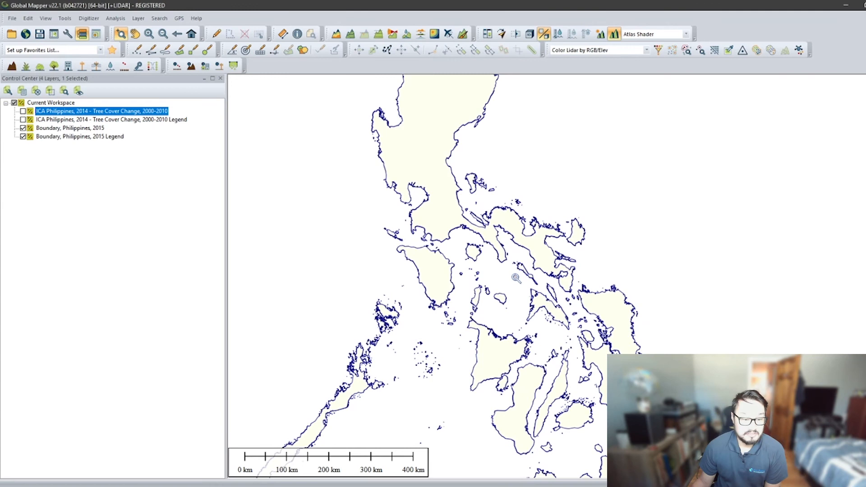
pyautogui.click(158, 199)
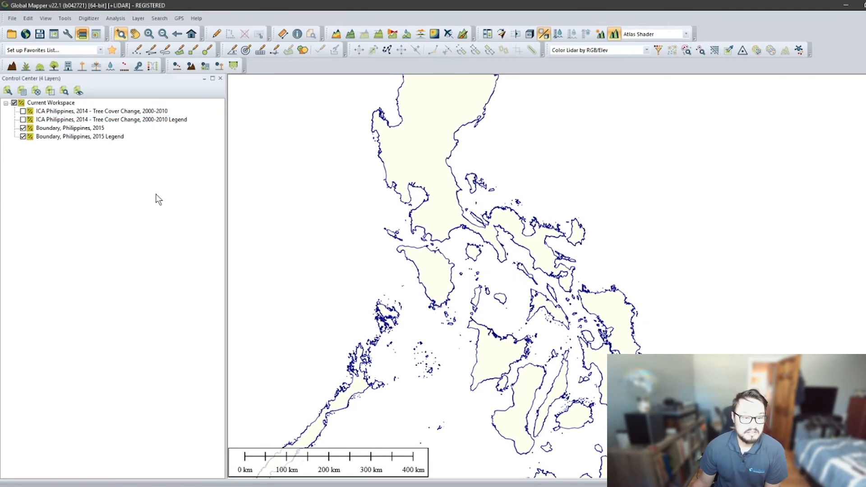